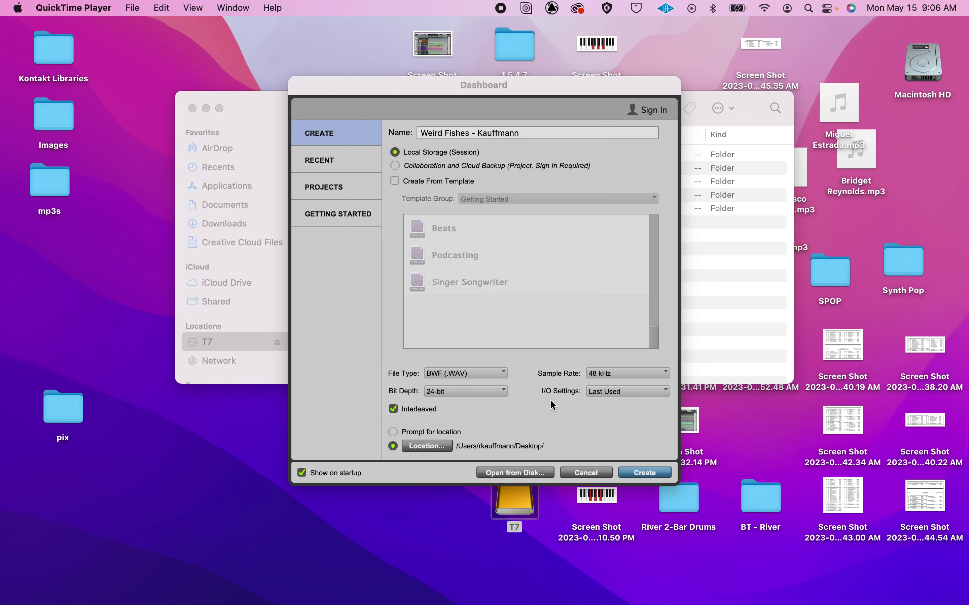
# Create the 'Weird Fishes - Kauffmann' session and bring up the Import Audio window.
pyautogui.click(649, 474)
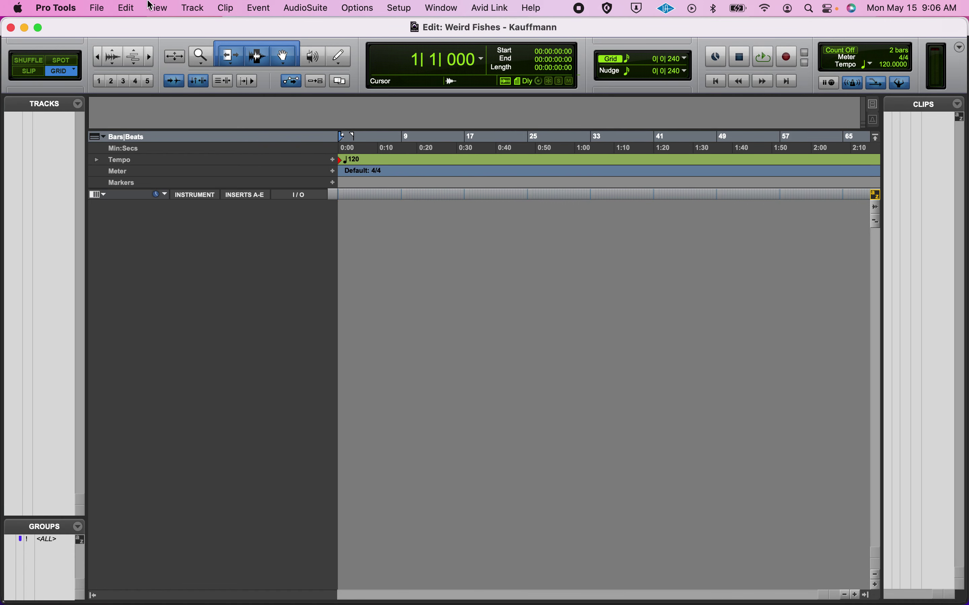
pyautogui.click(97, 8)
pyautogui.moveTo(161, 258)
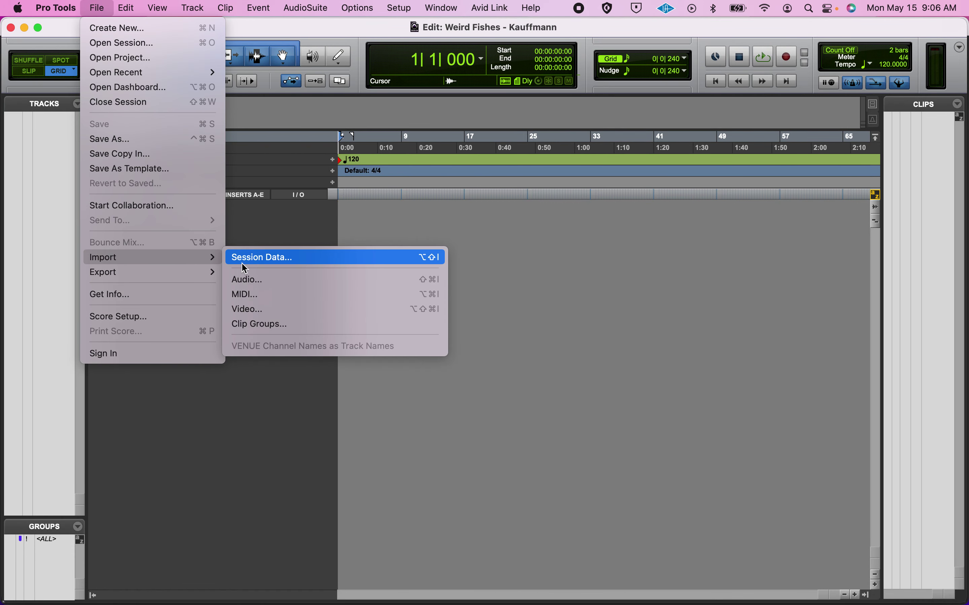
pyautogui.click(247, 280)
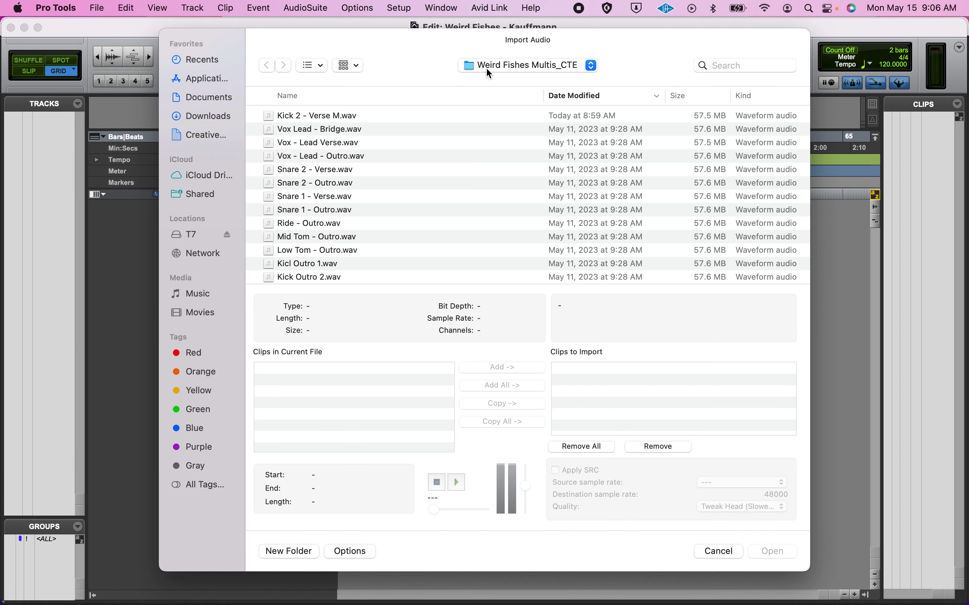
# Browse to the Weird Fishes Multis folder on T7 and select both GTR - Outro - Chunk files.
pyautogui.click(486, 68)
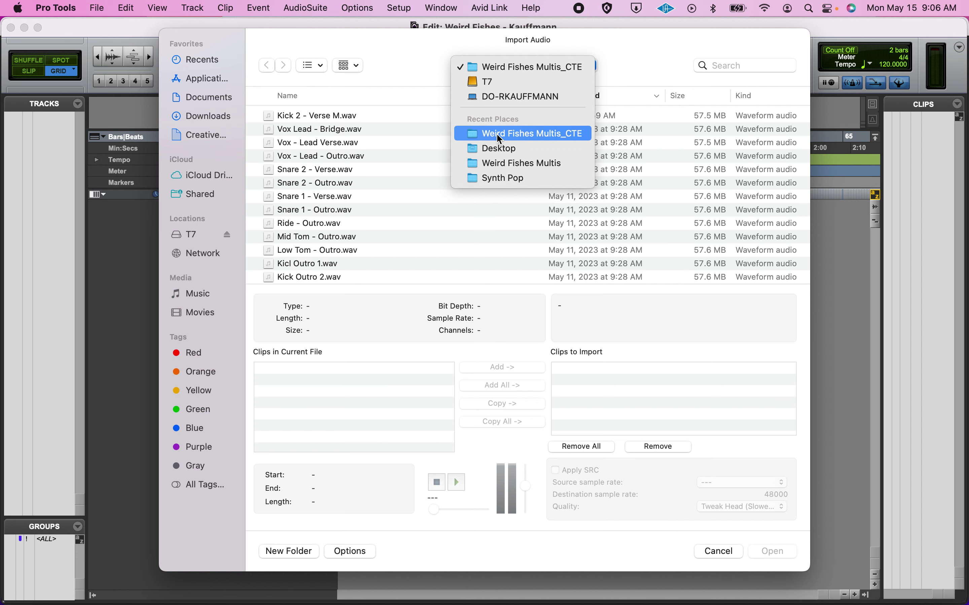
pyautogui.click(494, 82)
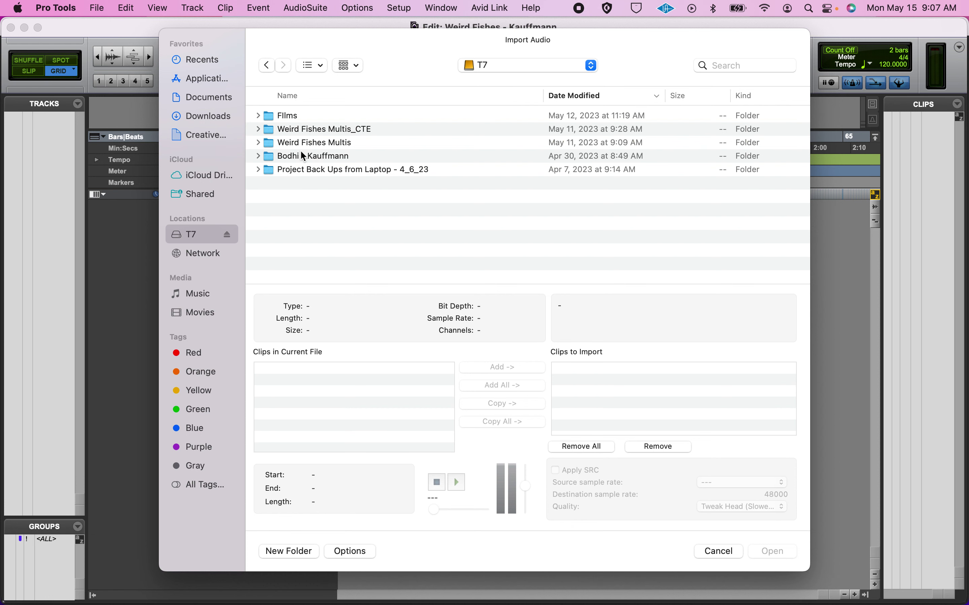
pyautogui.doubleClick(341, 142)
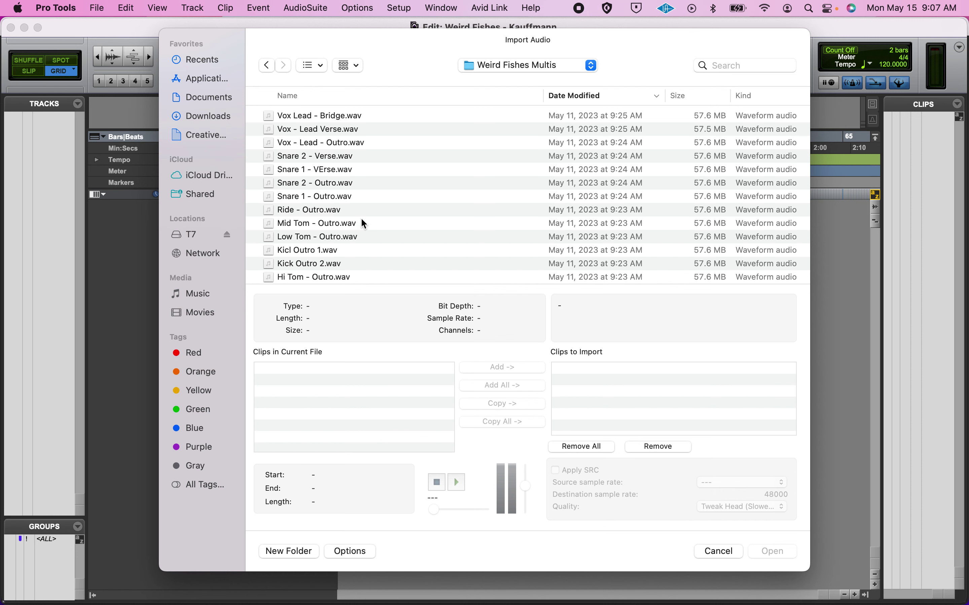
pyautogui.scroll(-2, 362, 220)
pyautogui.scroll(-5, 360, 217)
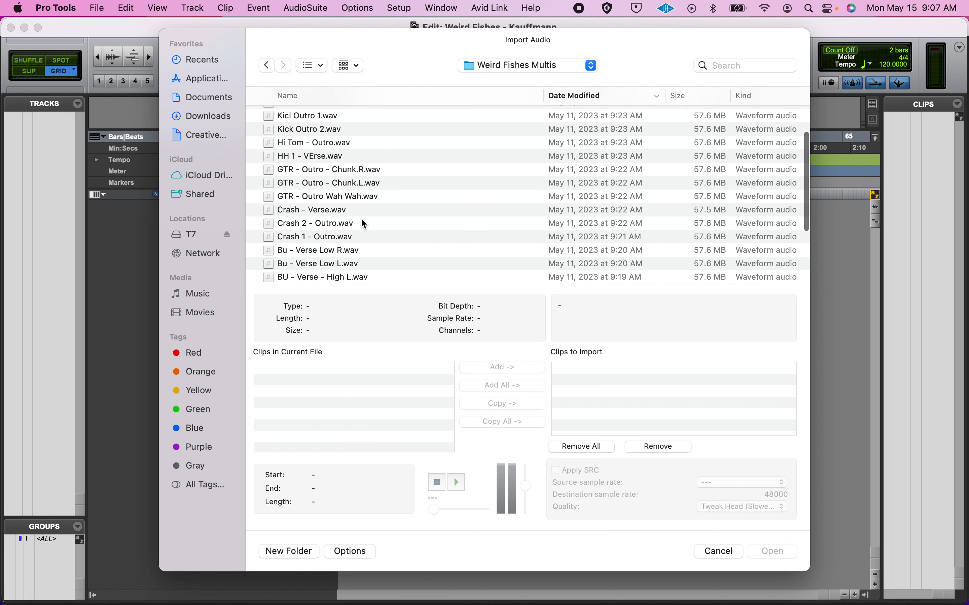
pyautogui.click(362, 171)
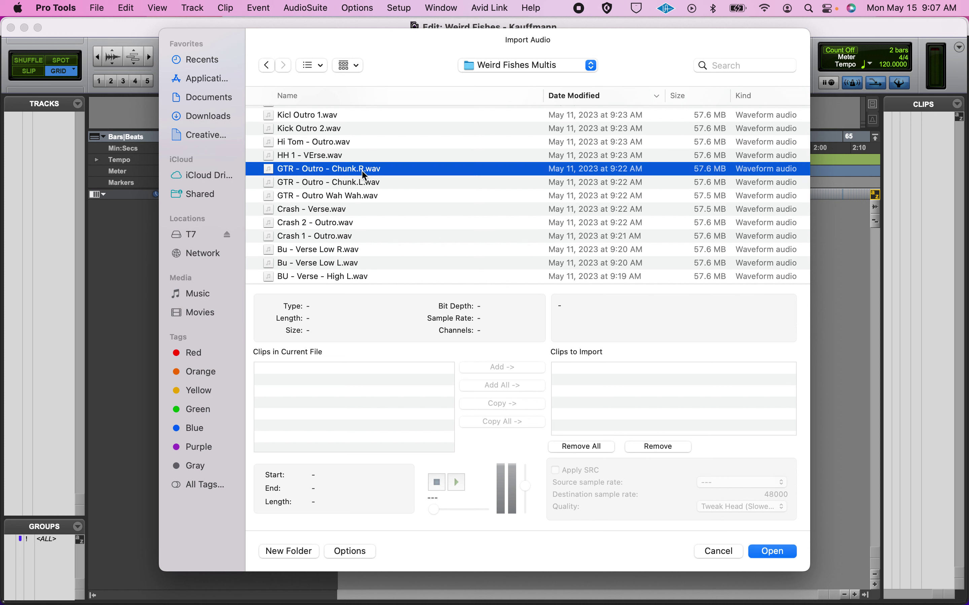
pyautogui.keyDown('shift'); pyautogui.click(362, 185); pyautogui.keyUp('shift')
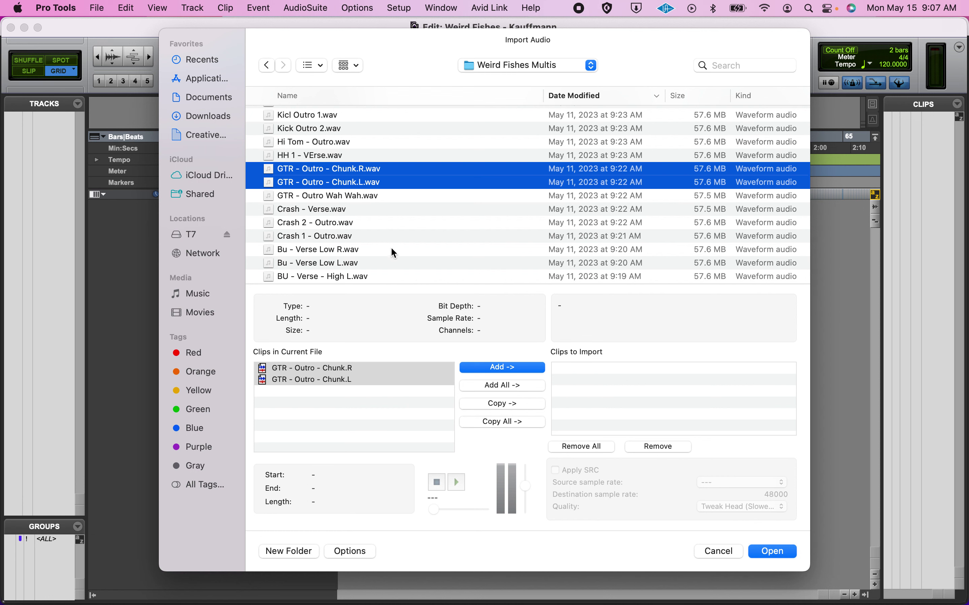
pyautogui.scroll(5, 392, 248)
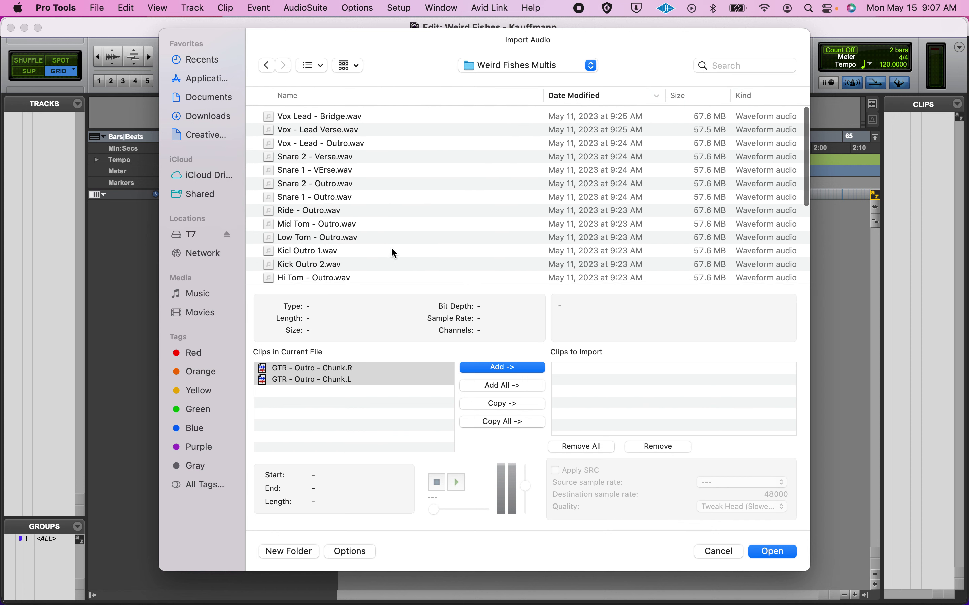
# Go back to T7, reopen Weird Fishes Multis and scroll through its WAV files.
pyautogui.click(488, 67)
pyautogui.click(491, 82)
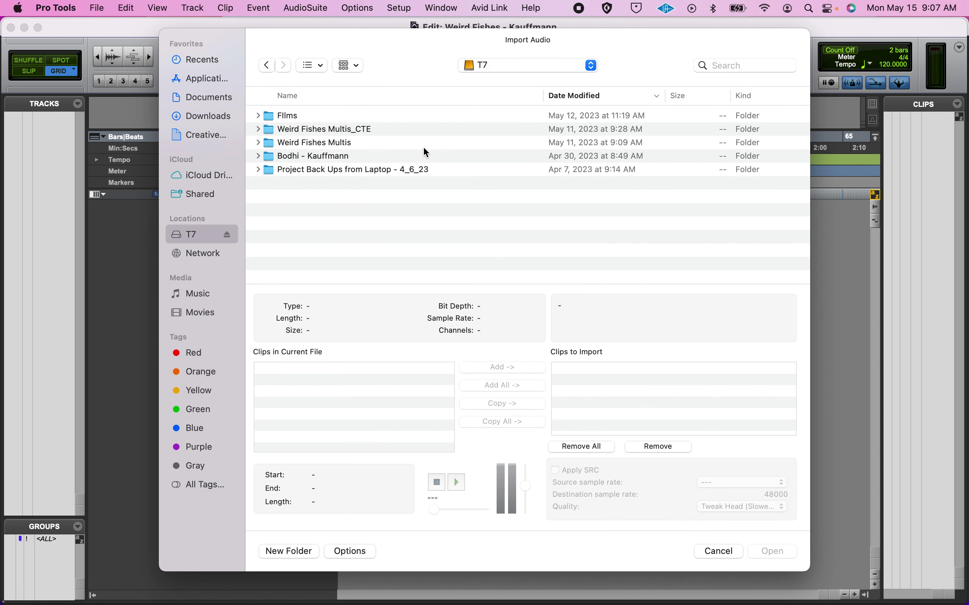
pyautogui.doubleClick(340, 141)
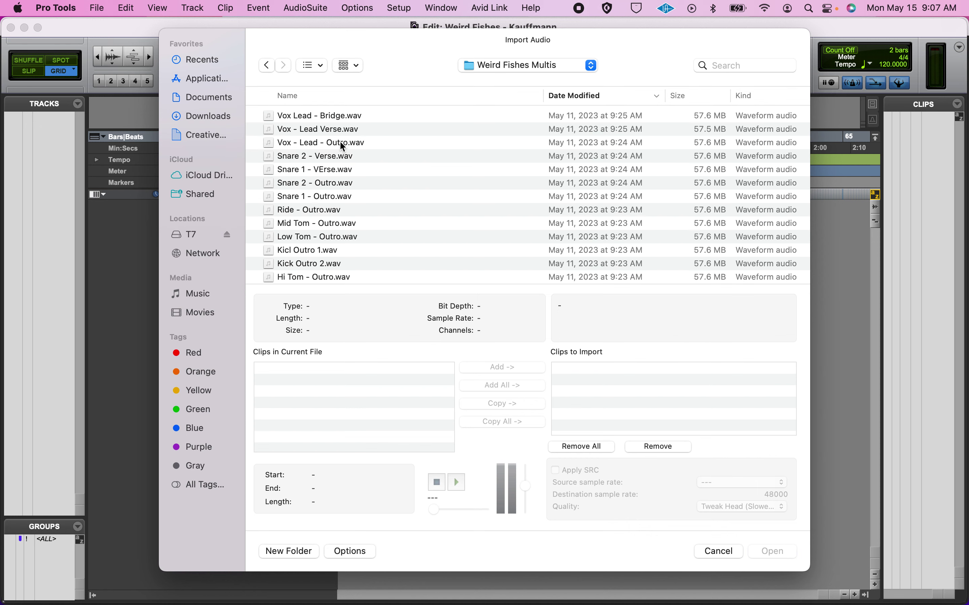
pyautogui.scroll(-5, 352, 162)
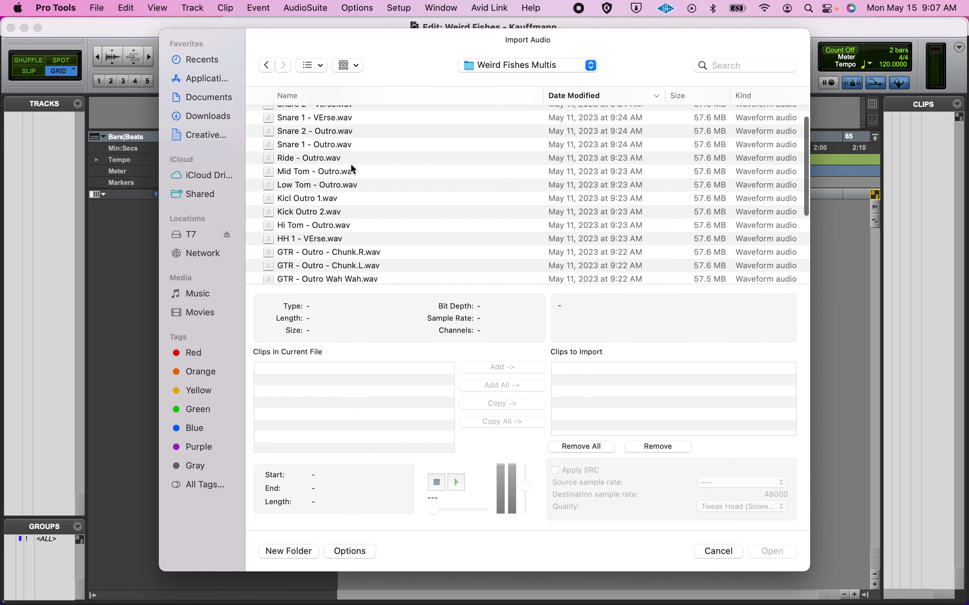
pyautogui.scroll(-8, 351, 165)
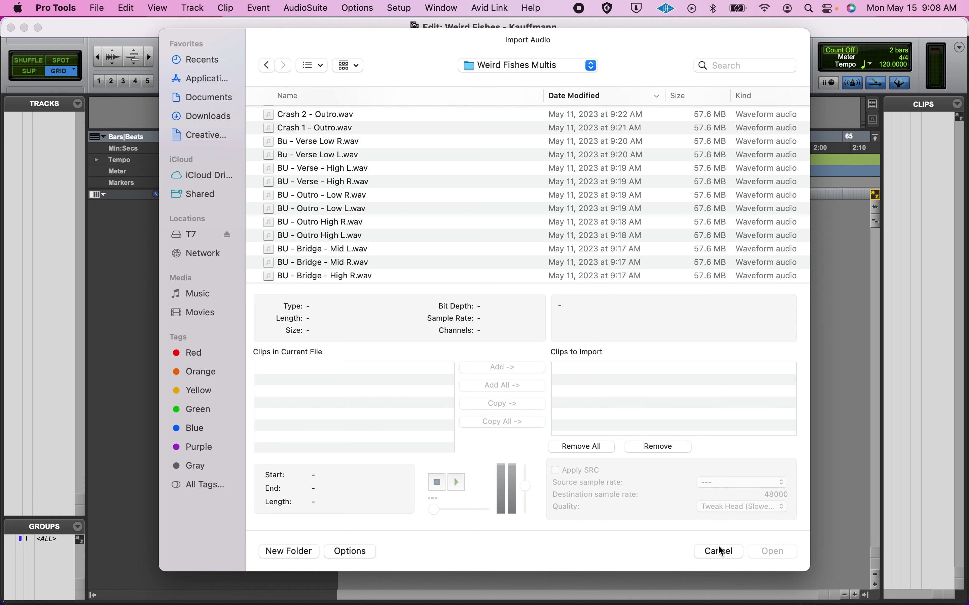
# Switch to the Weird Fishes Multis_CTE folder, then add and remove Kick 2 - Verse M.
pyautogui.click(523, 63)
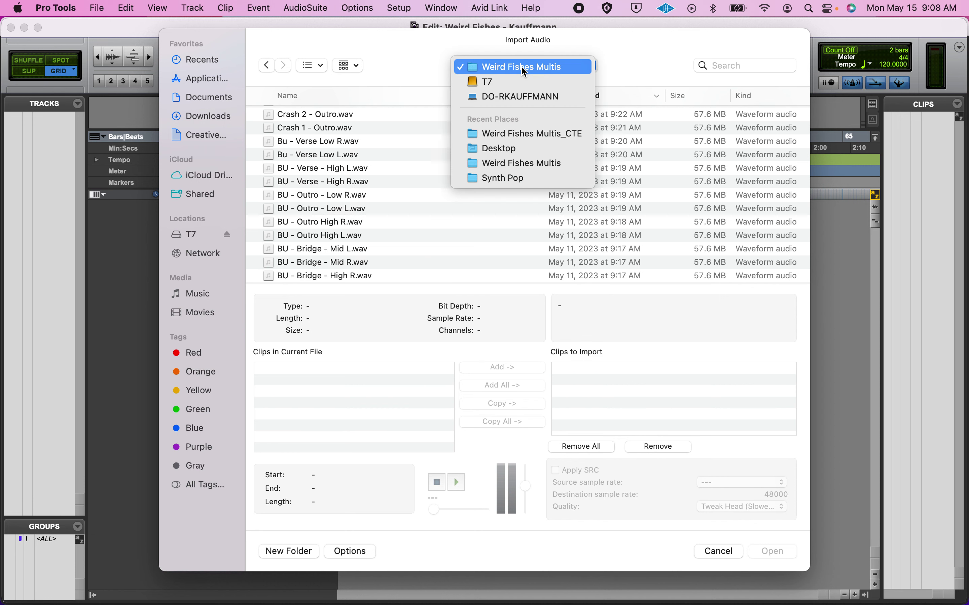
pyautogui.click(519, 133)
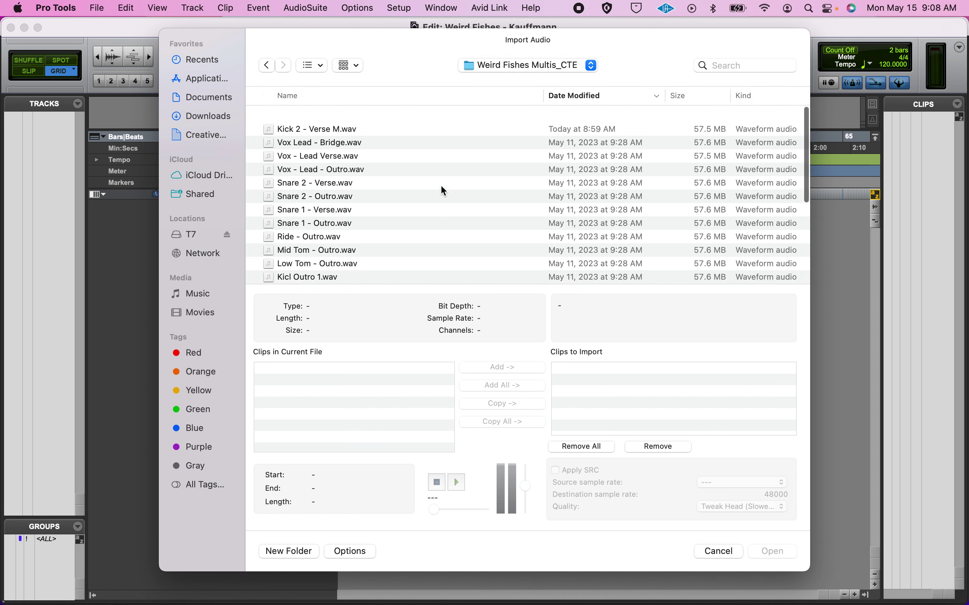
pyautogui.click(383, 116)
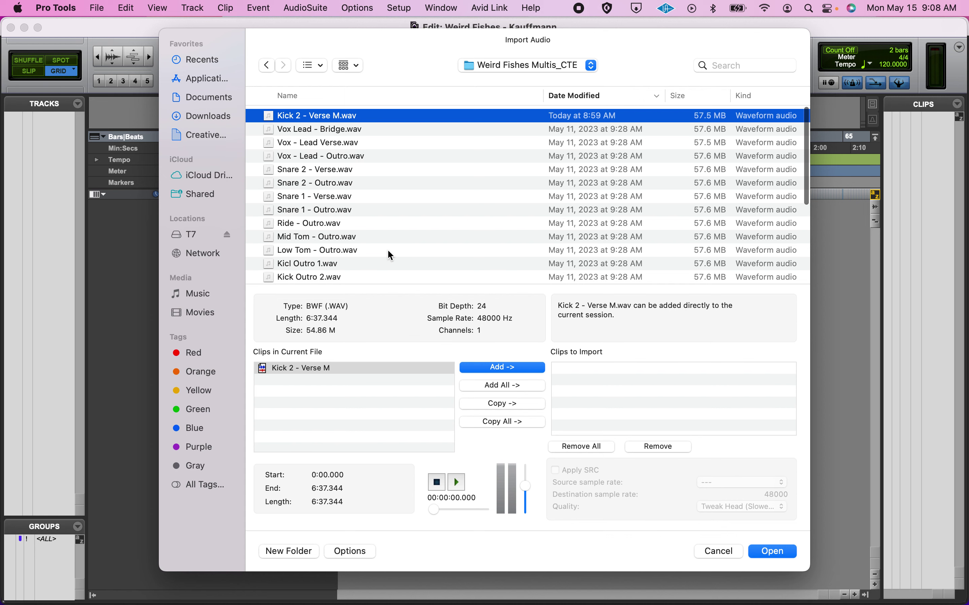
pyautogui.scroll(-10, 388, 249)
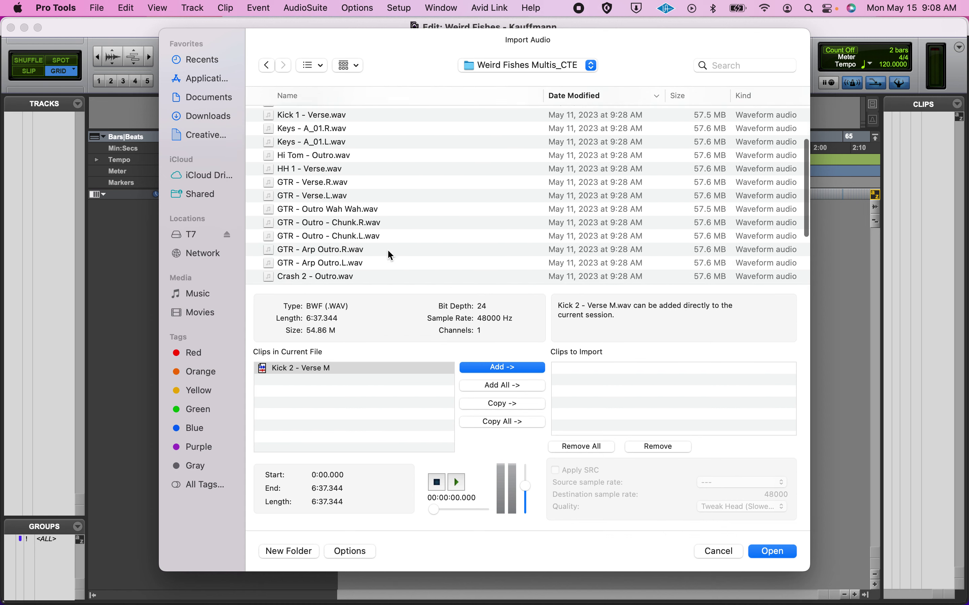
pyautogui.scroll(-10, 388, 251)
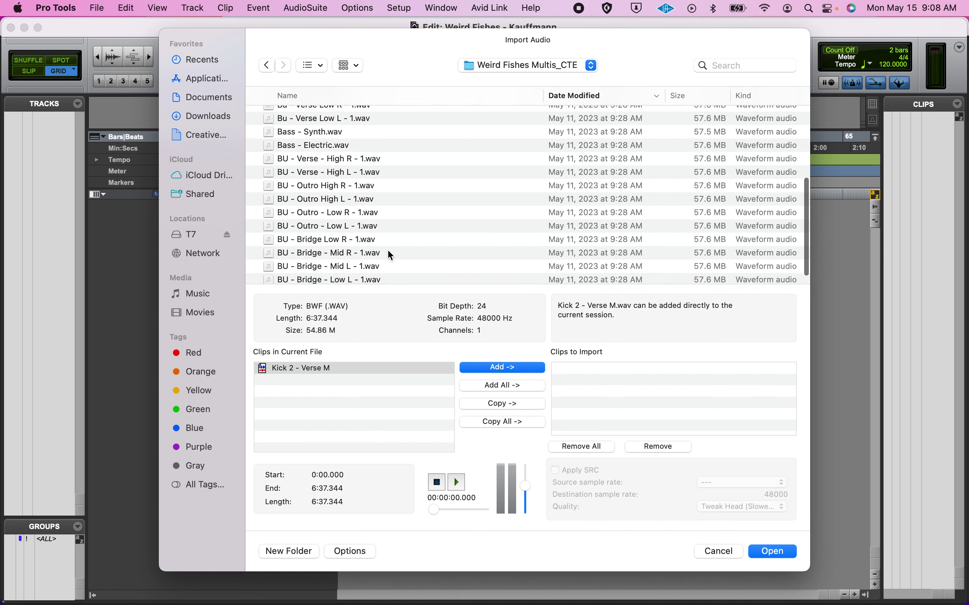
pyautogui.scroll(-1, 387, 249)
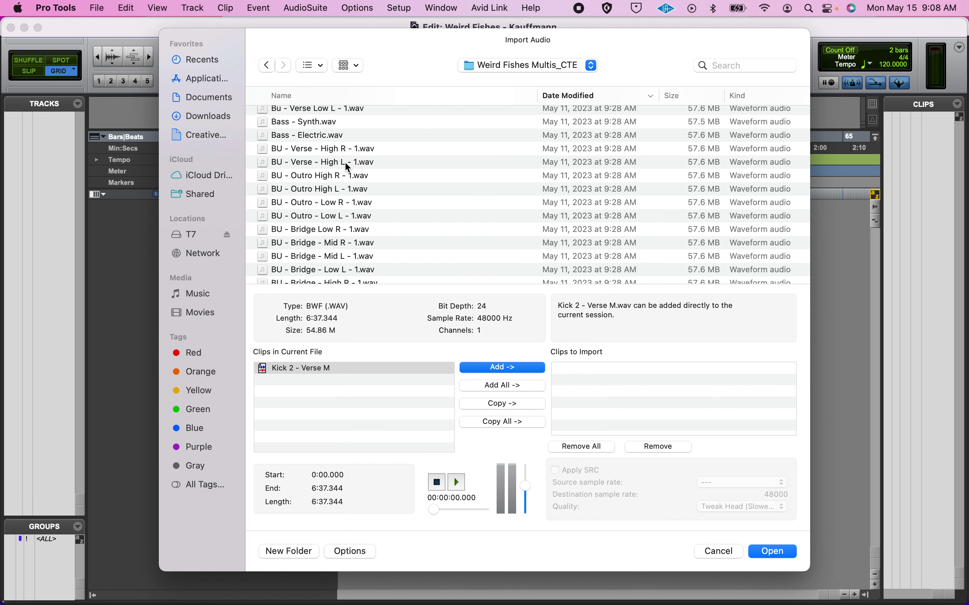
pyautogui.click(501, 403)
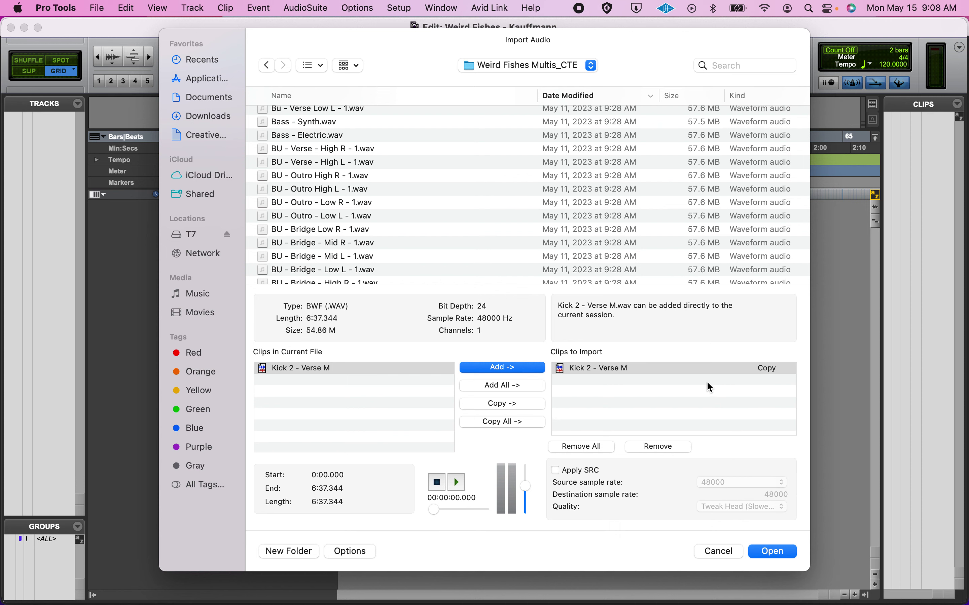
pyautogui.click(673, 448)
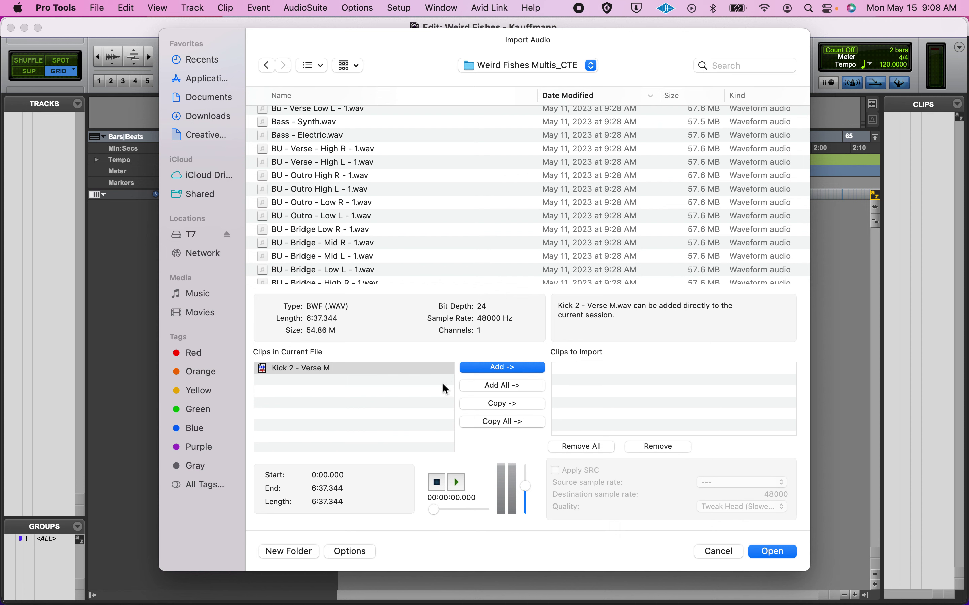
# Queue every file in the folder as a copy and accept the Audio Files destination.
pyautogui.scroll(15, 406, 276)
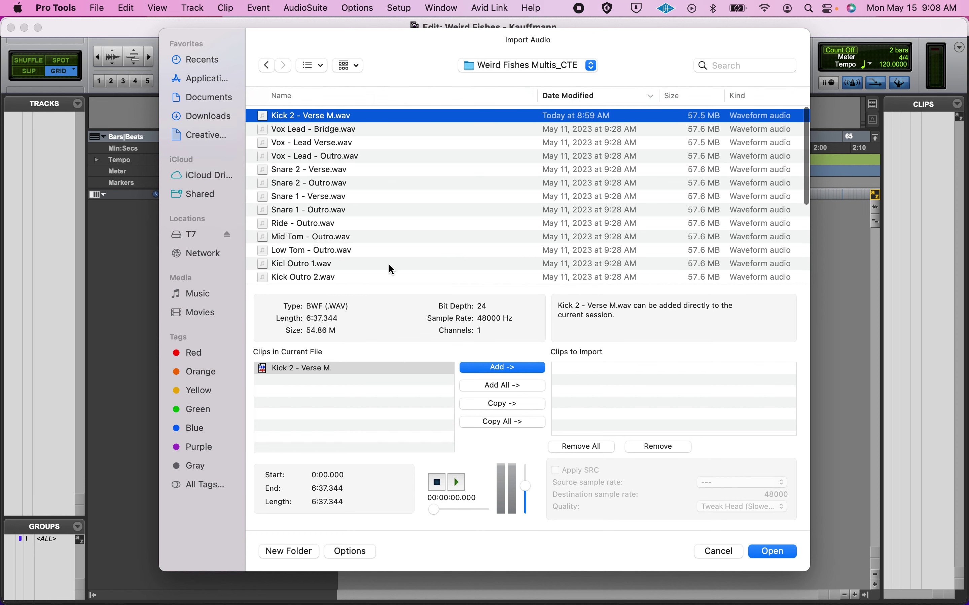
pyautogui.scroll(-15, 390, 267)
pyautogui.keyDown('shift'); pyautogui.click(391, 269); pyautogui.keyUp('shift')
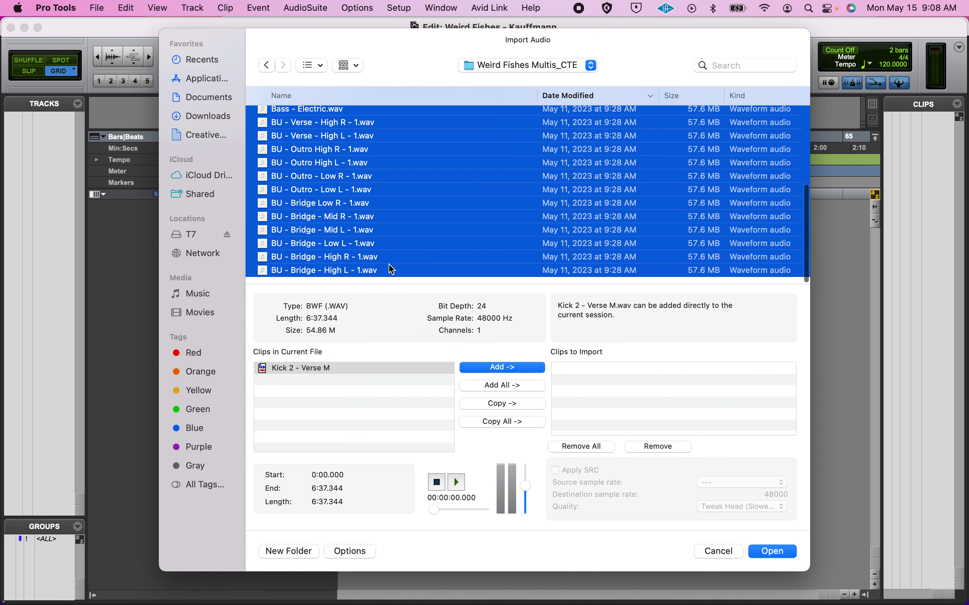
pyautogui.click(534, 406)
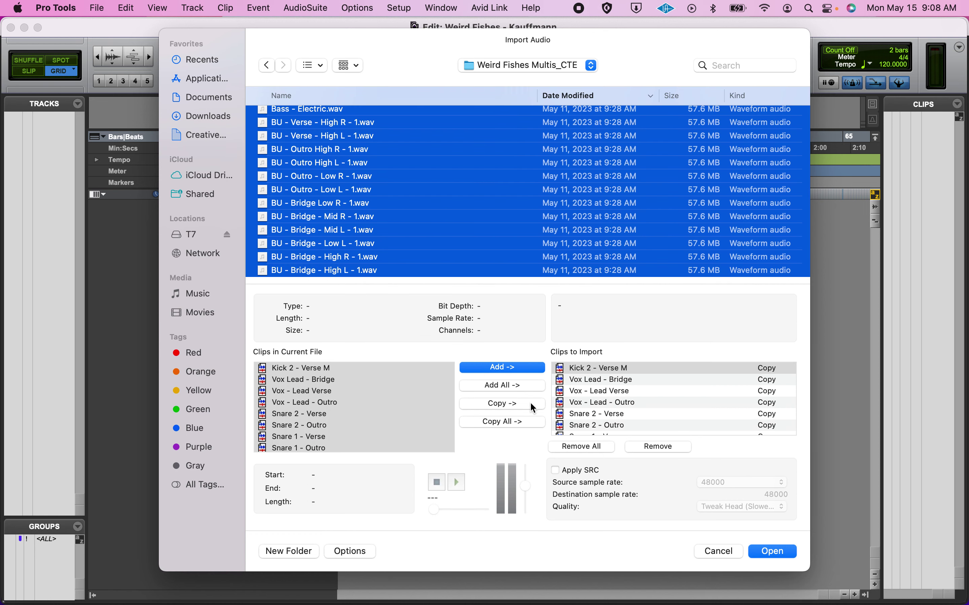
pyautogui.click(777, 551)
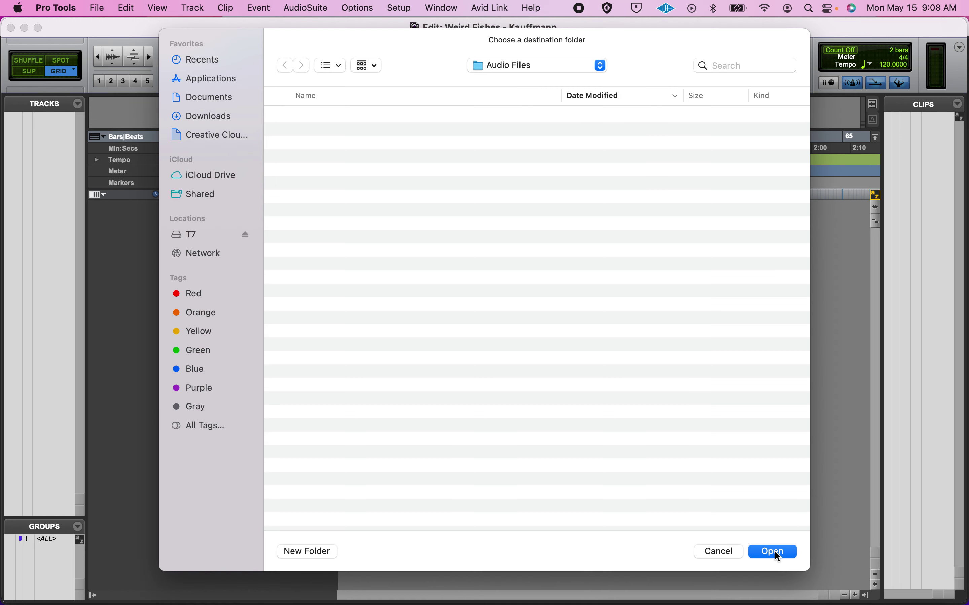
pyautogui.click(775, 551)
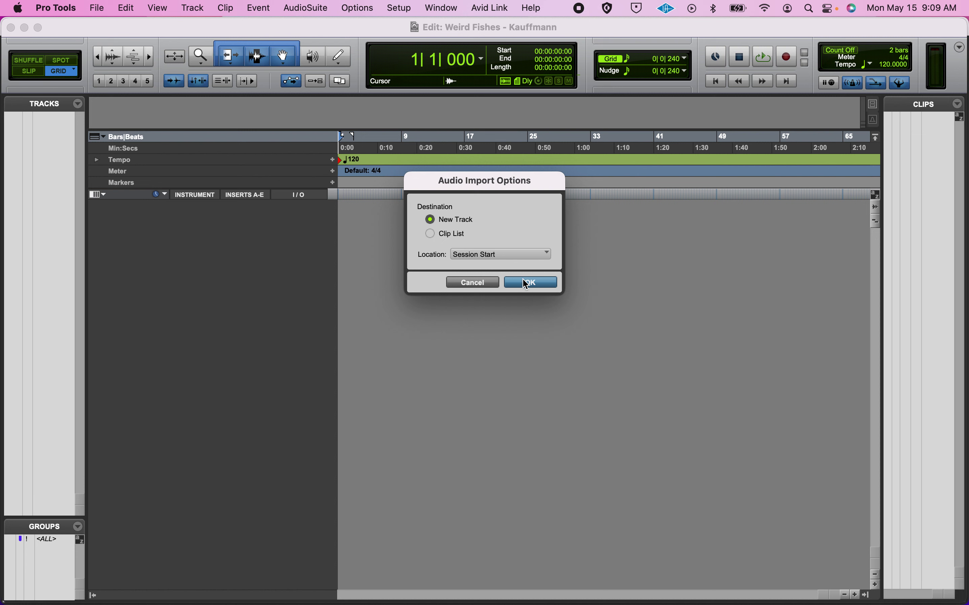
# Place the imported audio on new tracks starting at Session Start.
pyautogui.click(527, 281)
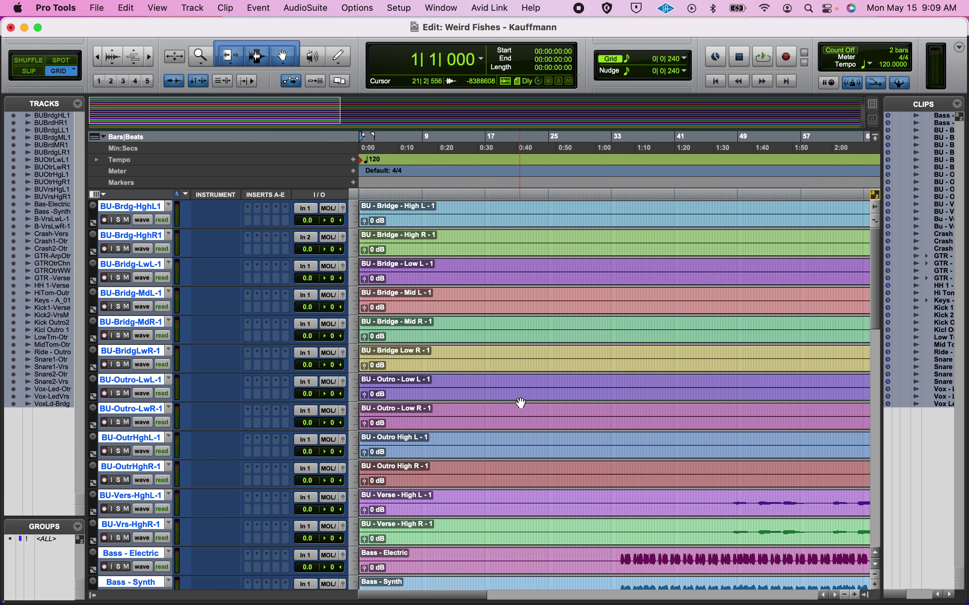
# Solo Keys - A_01, play it from bar 8, then stop and unsolo it.
pyautogui.scroll(-20, 521, 403)
pyautogui.scroll(-1, 521, 402)
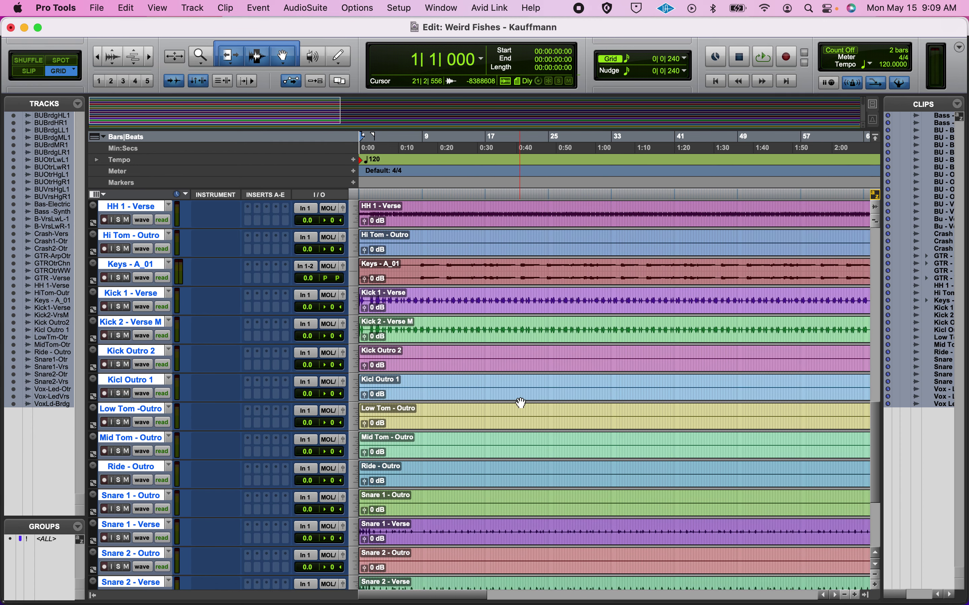
pyautogui.click(461, 272)
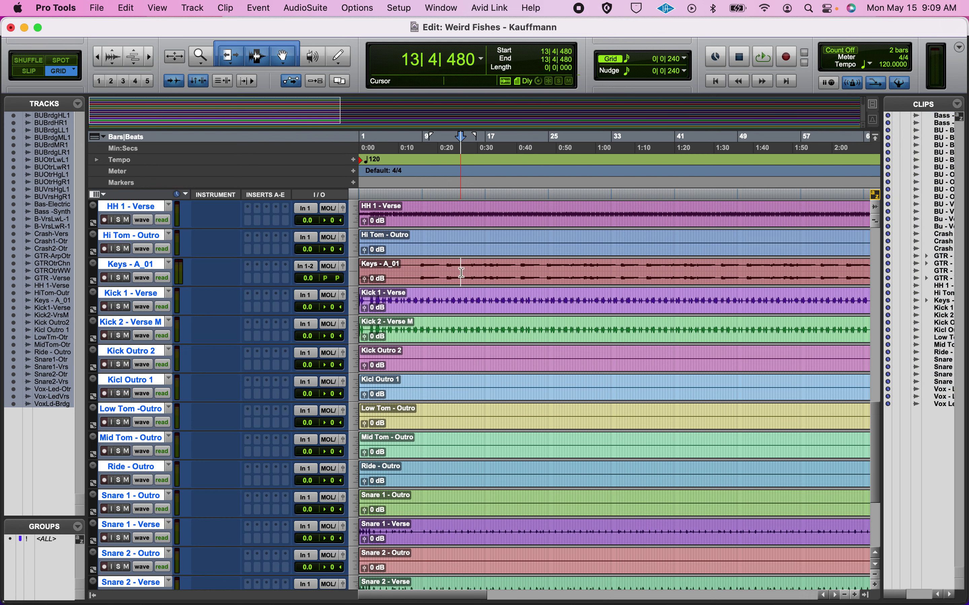
pyautogui.click(417, 274)
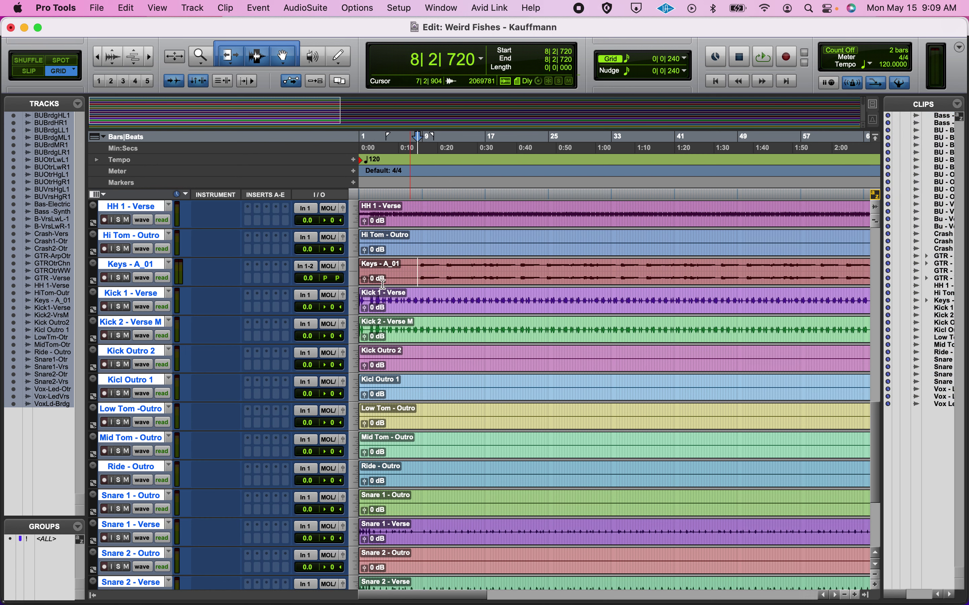
pyautogui.click(118, 277)
pyautogui.press('space')
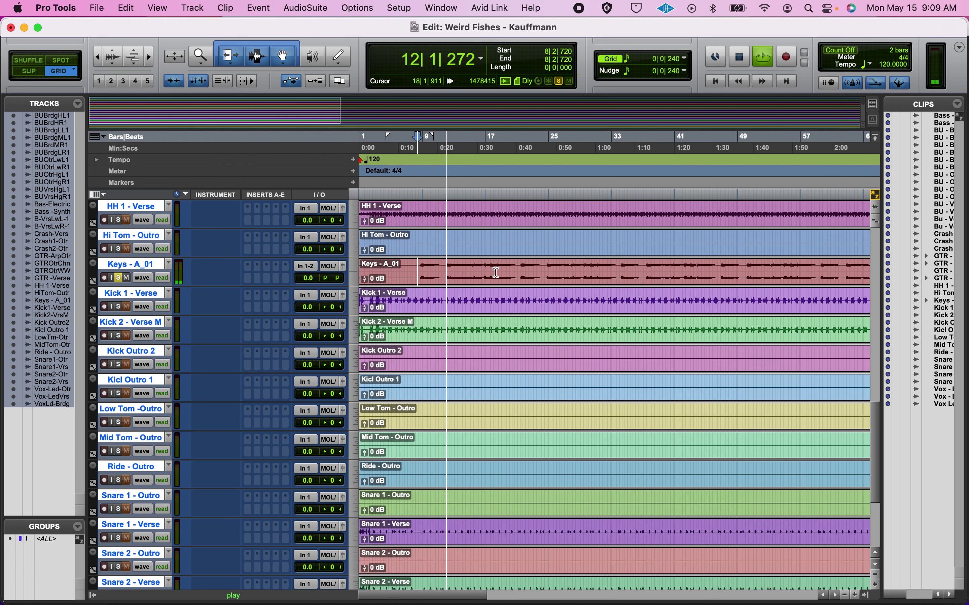
pyautogui.press('space')
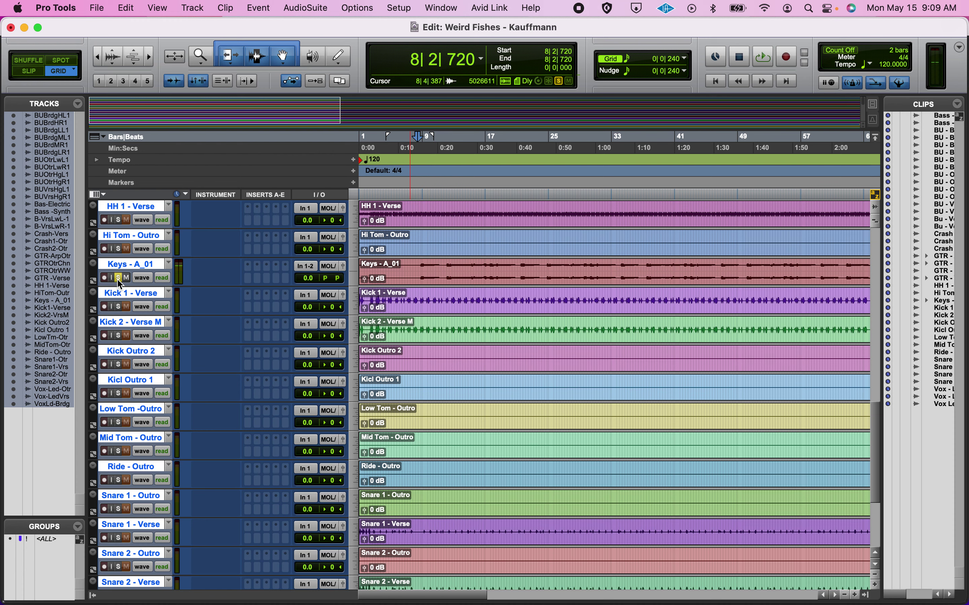
pyautogui.click(118, 277)
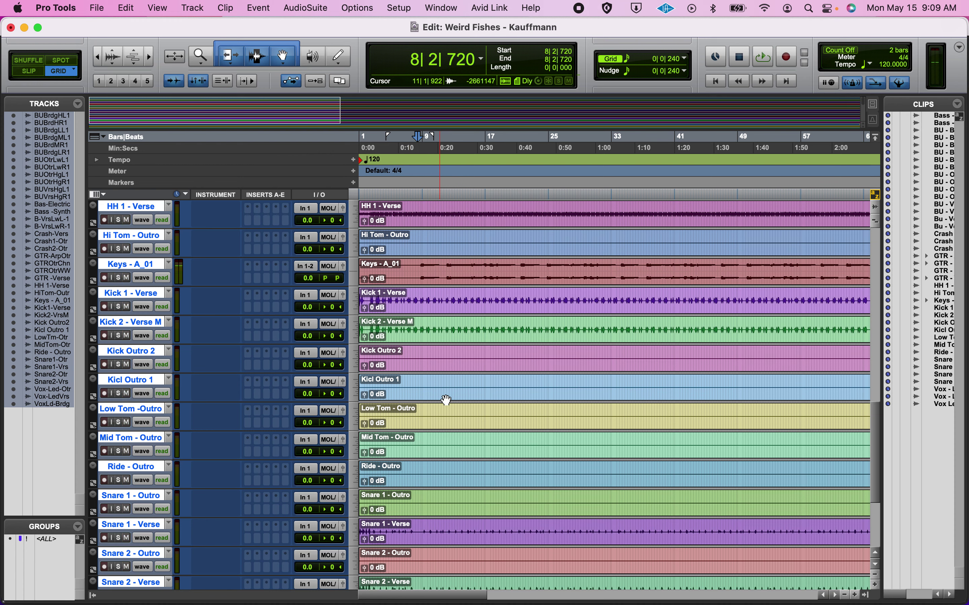
pyautogui.scroll(3, 444, 401)
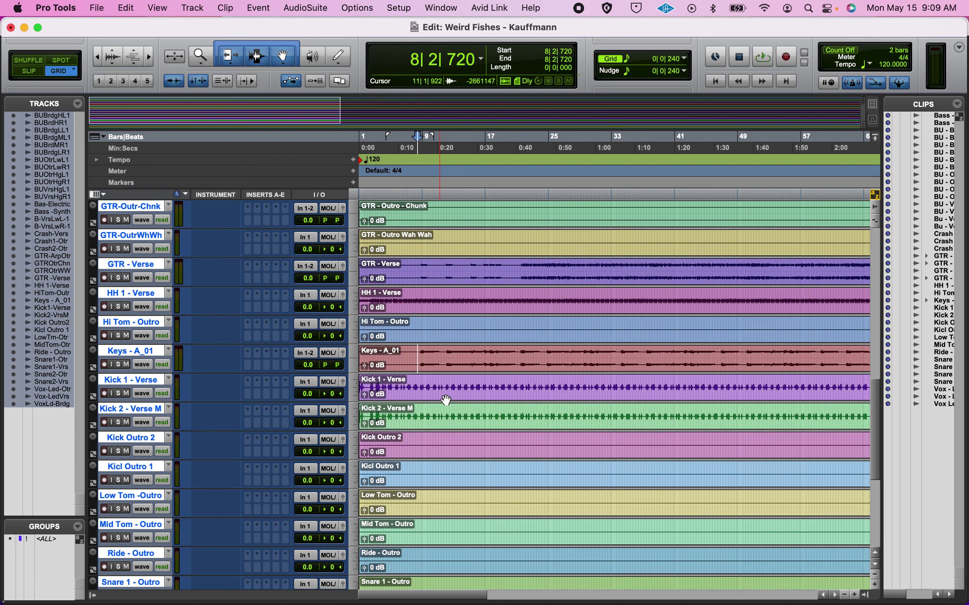
pyautogui.click(118, 277)
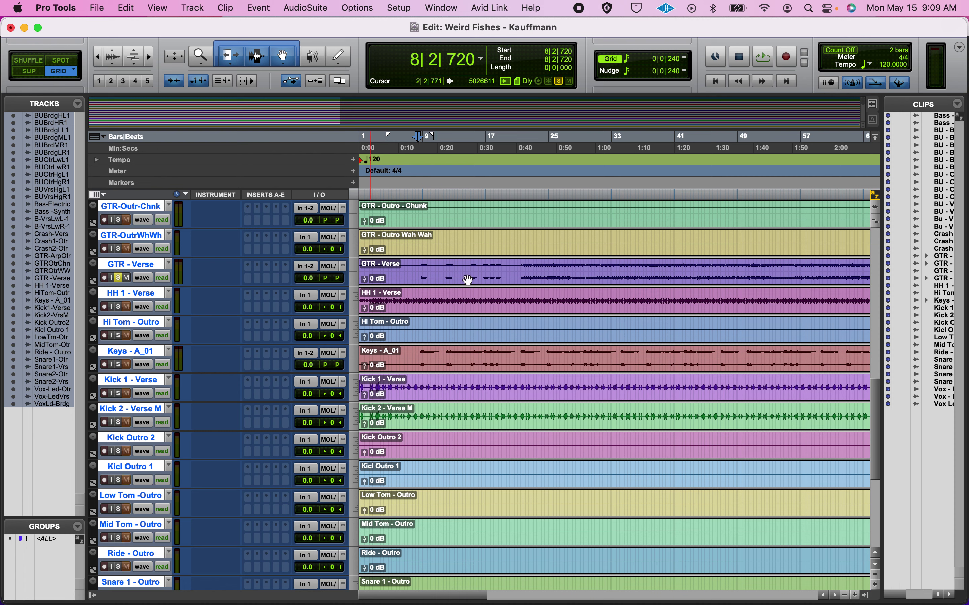
pyautogui.click(522, 266)
pyautogui.press('space')
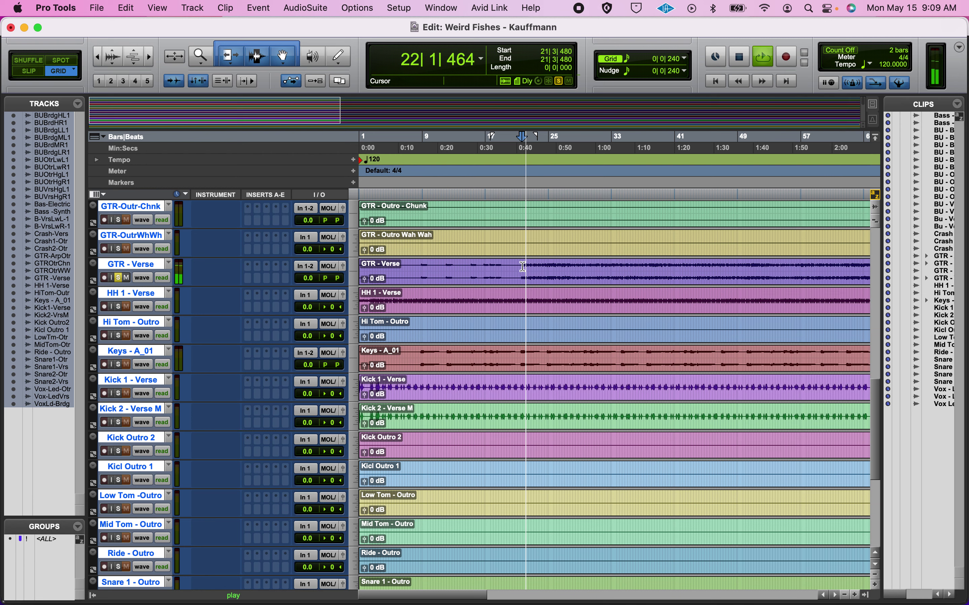
pyautogui.press('space')
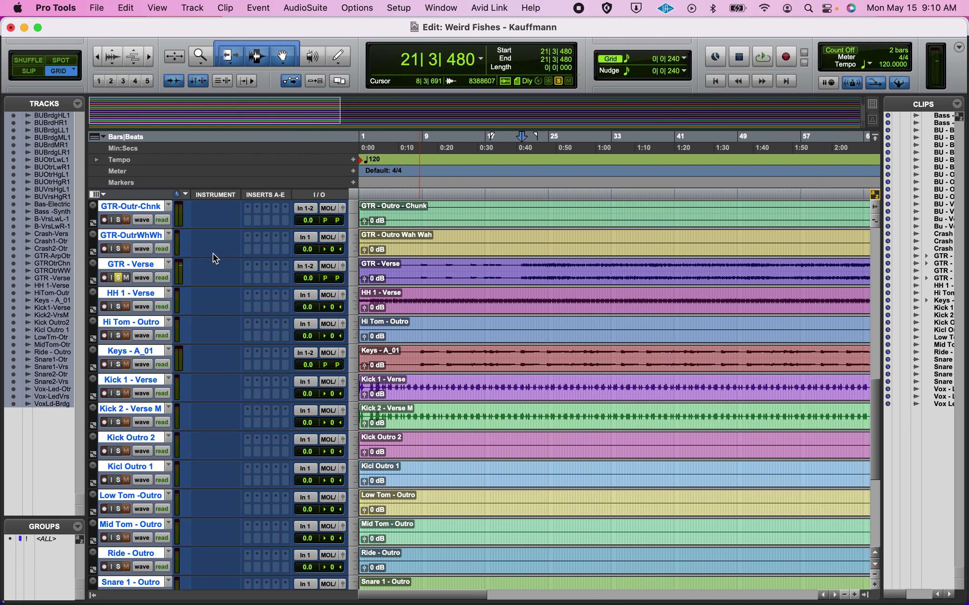
pyautogui.click(119, 278)
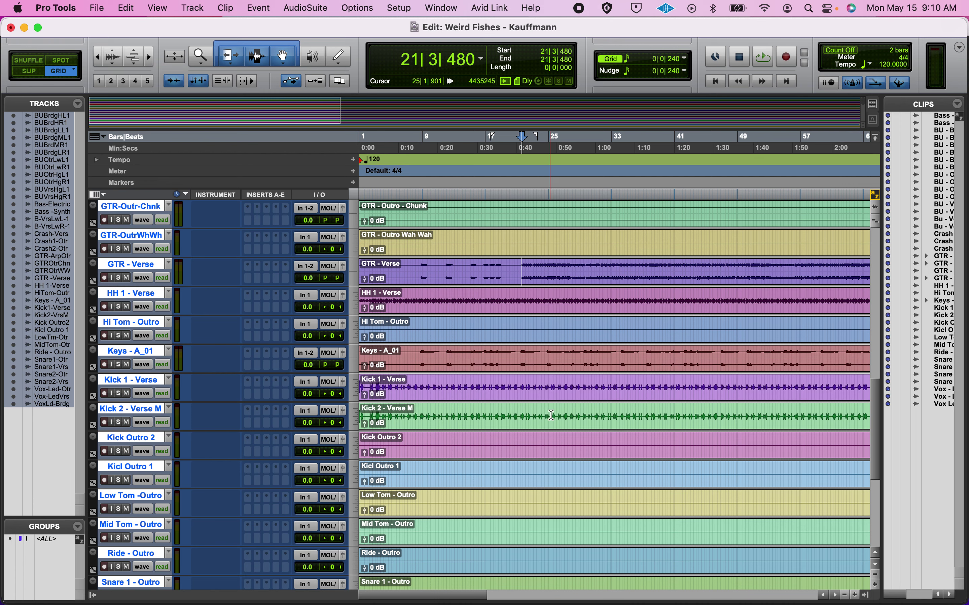
pyautogui.scroll(-5, 549, 430)
pyautogui.scroll(-4, 549, 430)
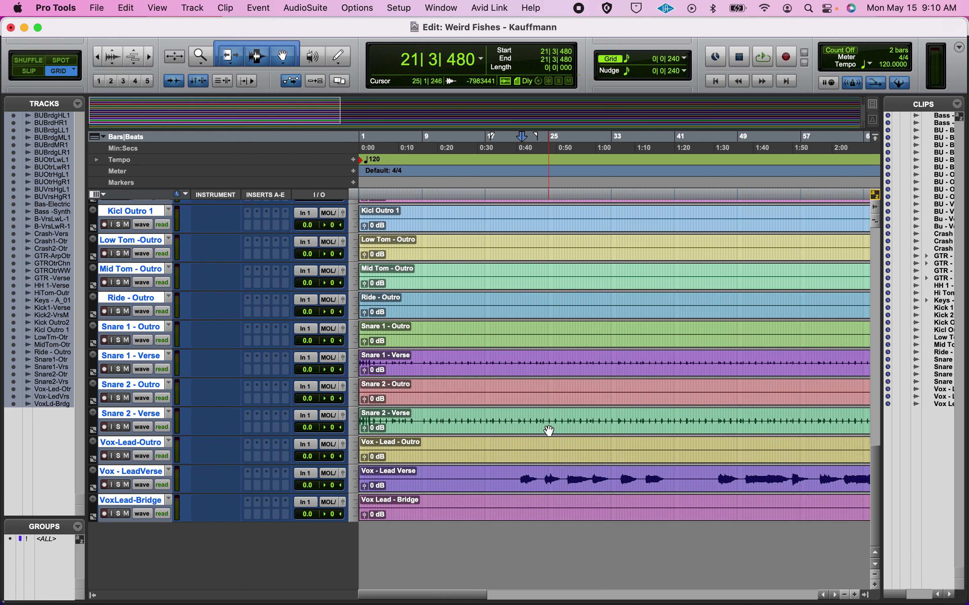
pyautogui.scroll(20, 549, 430)
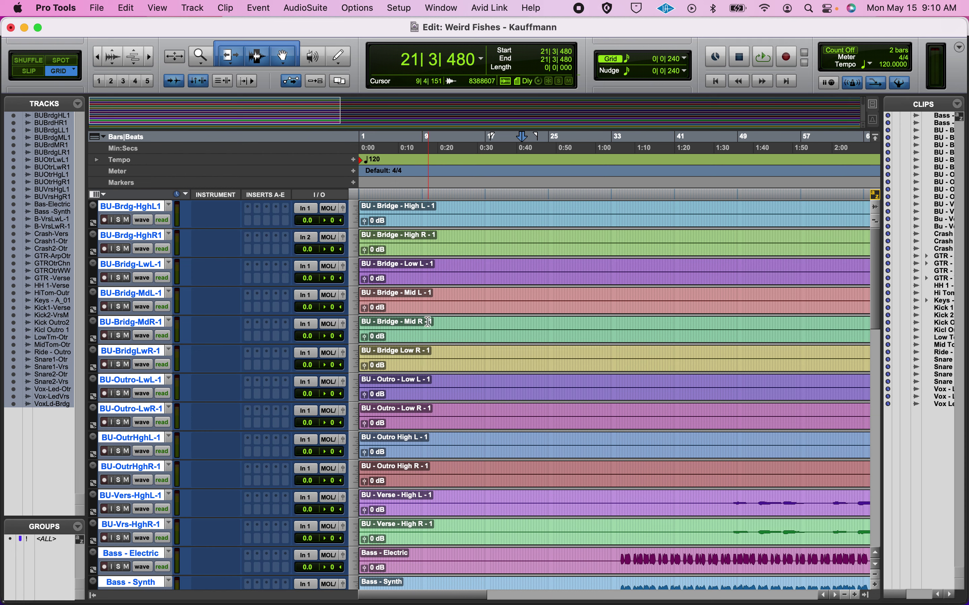
pyautogui.click(98, 7)
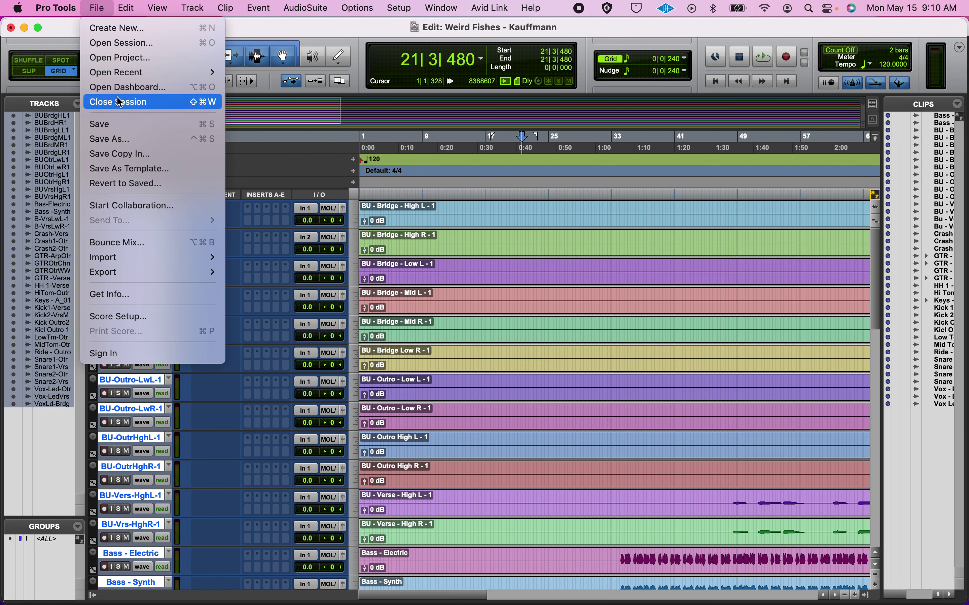
pyautogui.click(575, 10)
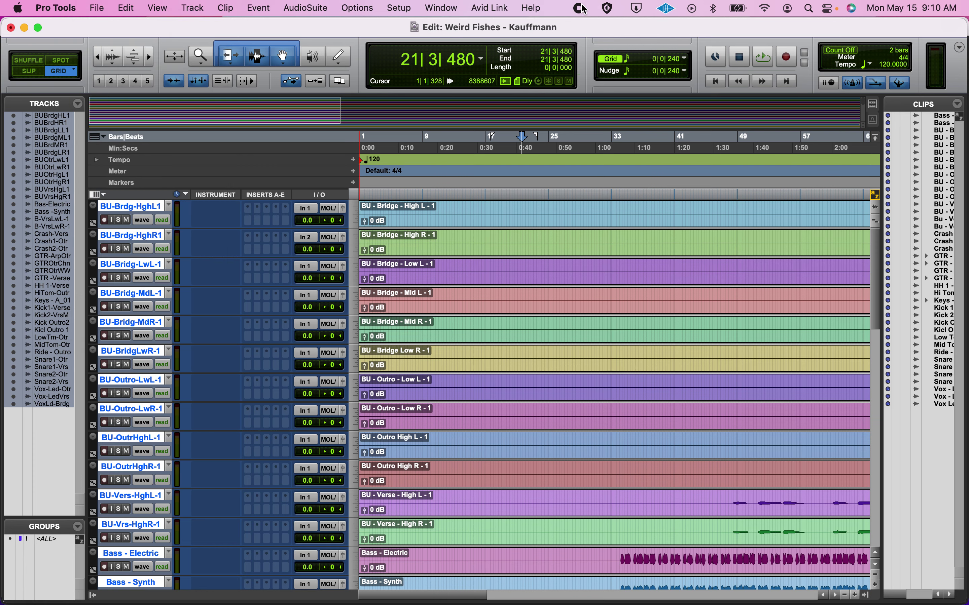